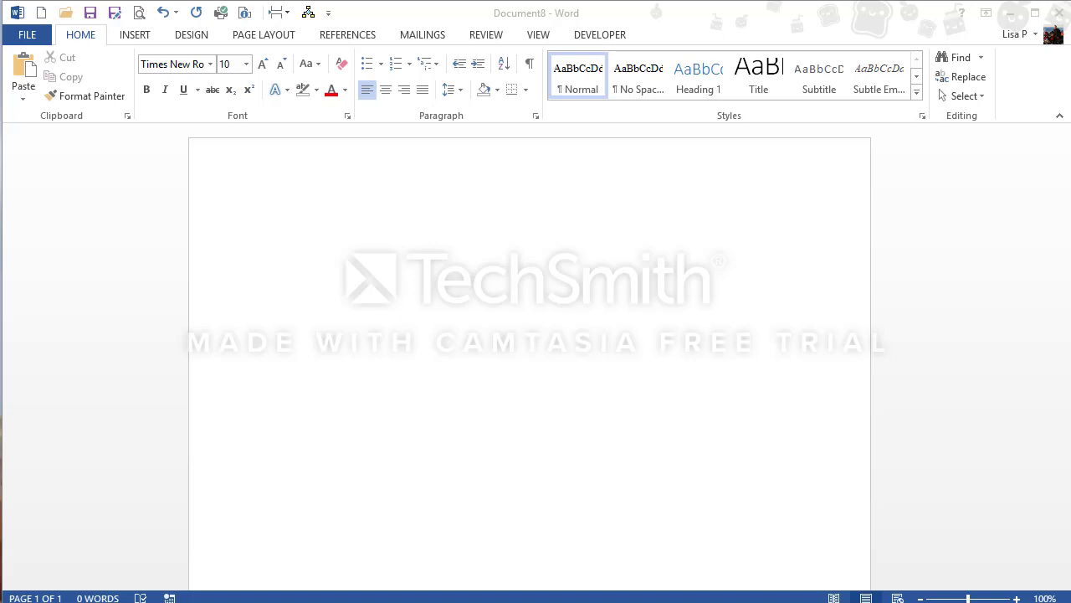
- Show the ruler and turn on paragraph and hidden formatting marks in the blank document
click(541, 35)
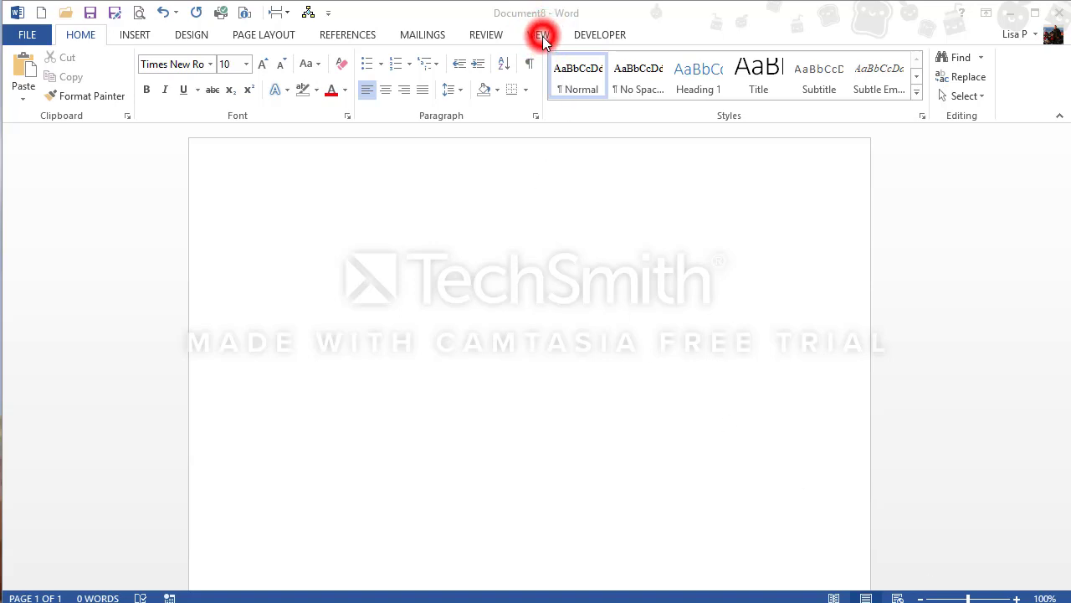
click(544, 40)
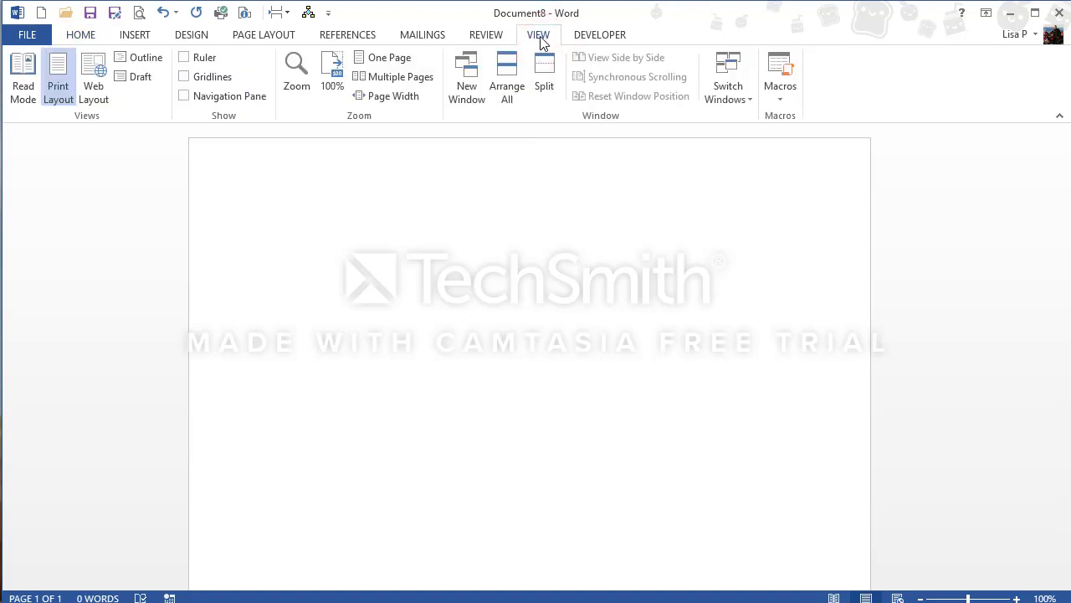
click(184, 59)
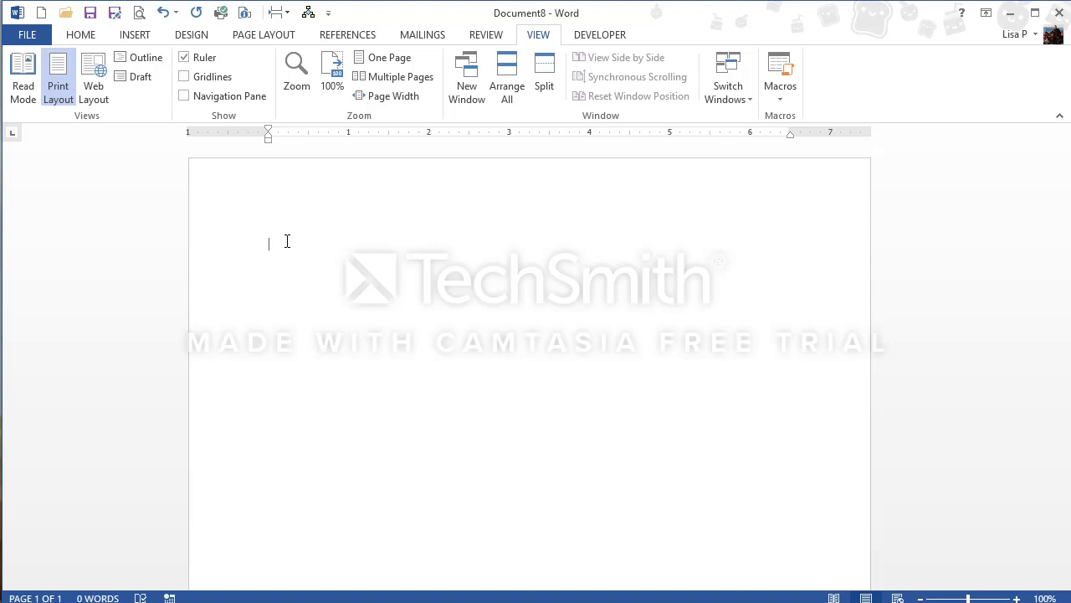
click(80, 38)
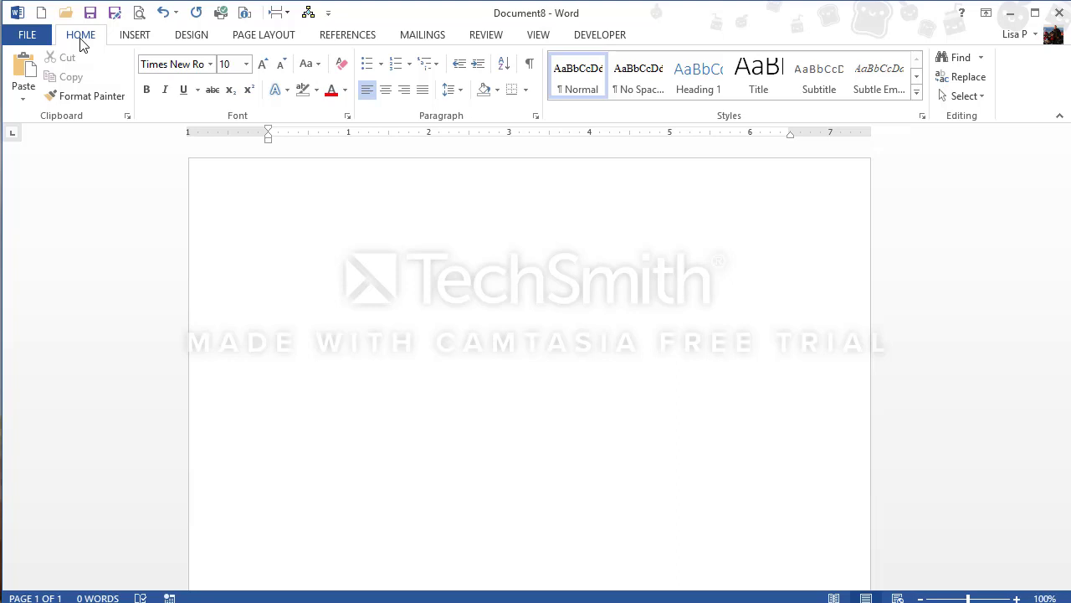
click(533, 66)
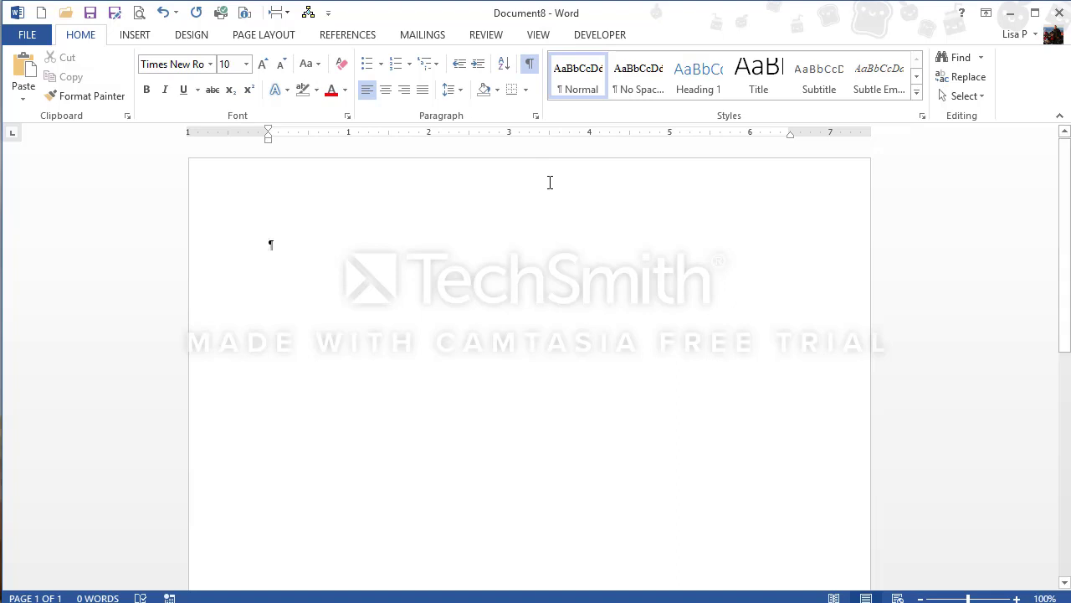
key(Return)
key(Return)
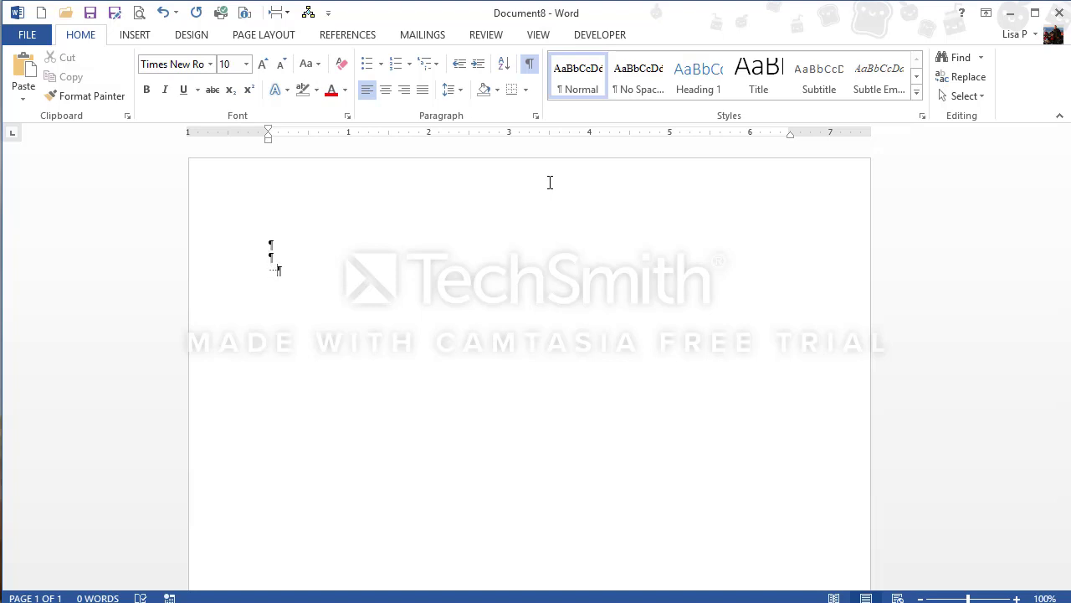
key(BackSpace)
key(BackSpace)
key(BackSpace)
key(BackSpace)
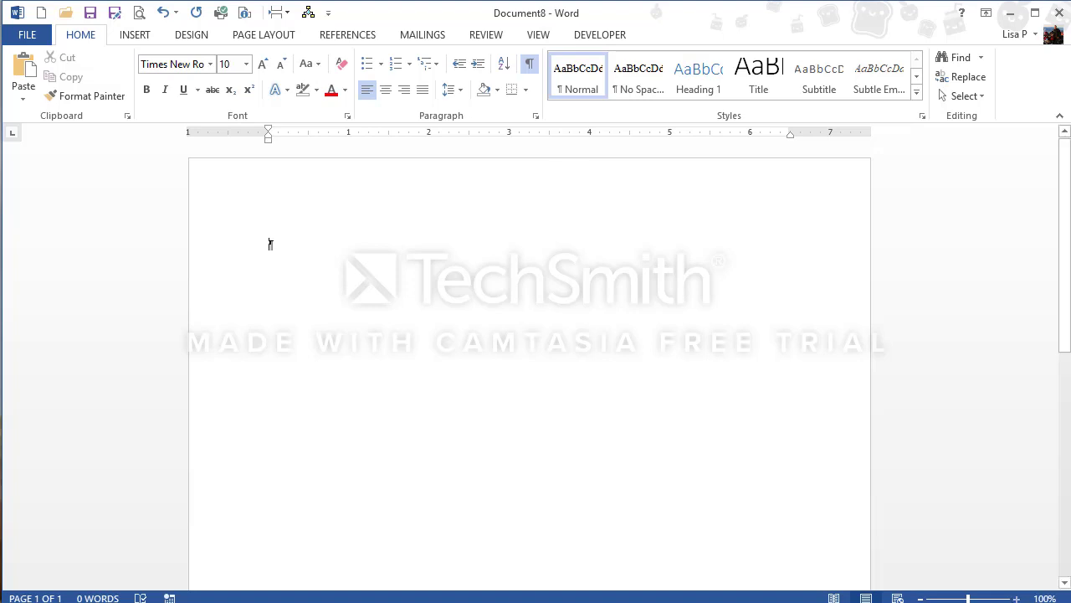
- Insert eleven default tabs on the first line and enter the date November 6, 2018 after them
click(1017, 597)
click(1017, 597)
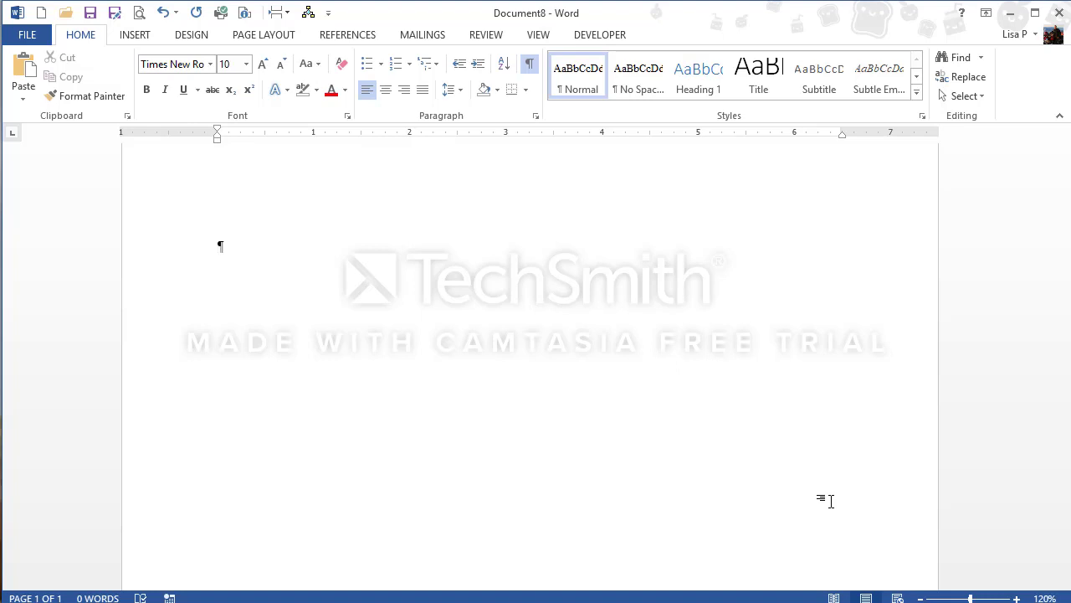
key(Tab)
key(Tab)
key(Tab)
key(Tab)
key(Tab)
key(Tab)
key(Tab)
key(Tab)
key(Tab)
key(Tab)
key(Tab)
text(November 6)
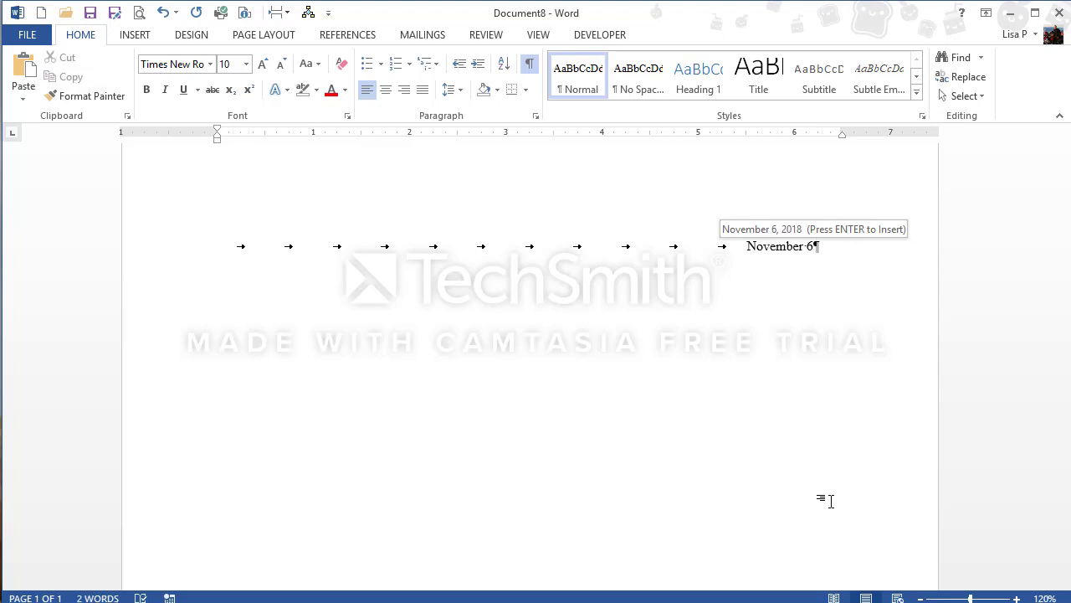
text(, 201)
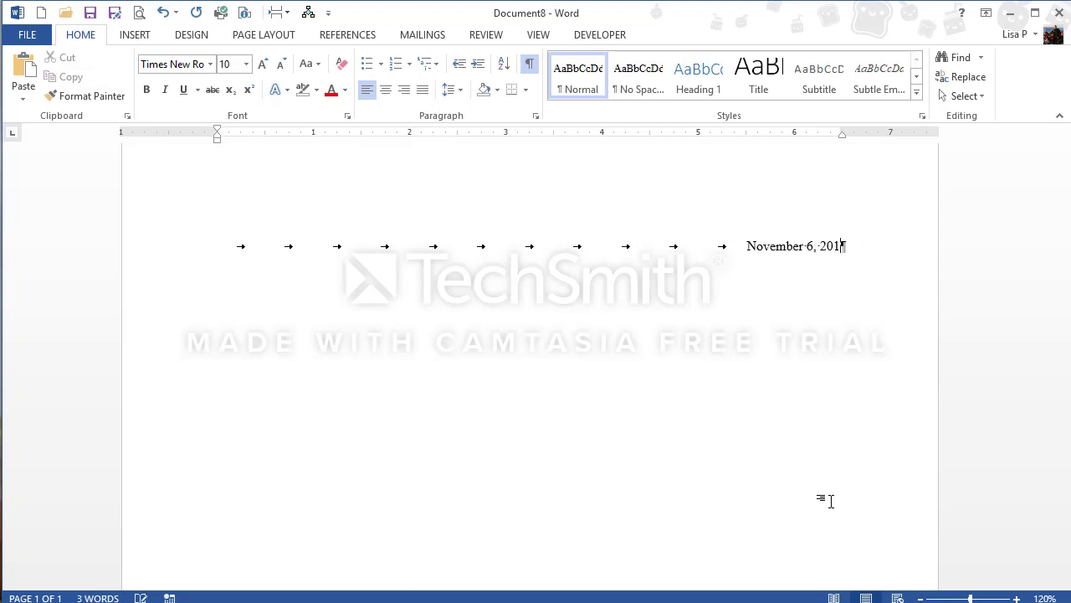
text(8)
- Delete all the tab characters in front of the date so it starts at the left margin
click(745, 245)
key(BackSpace)
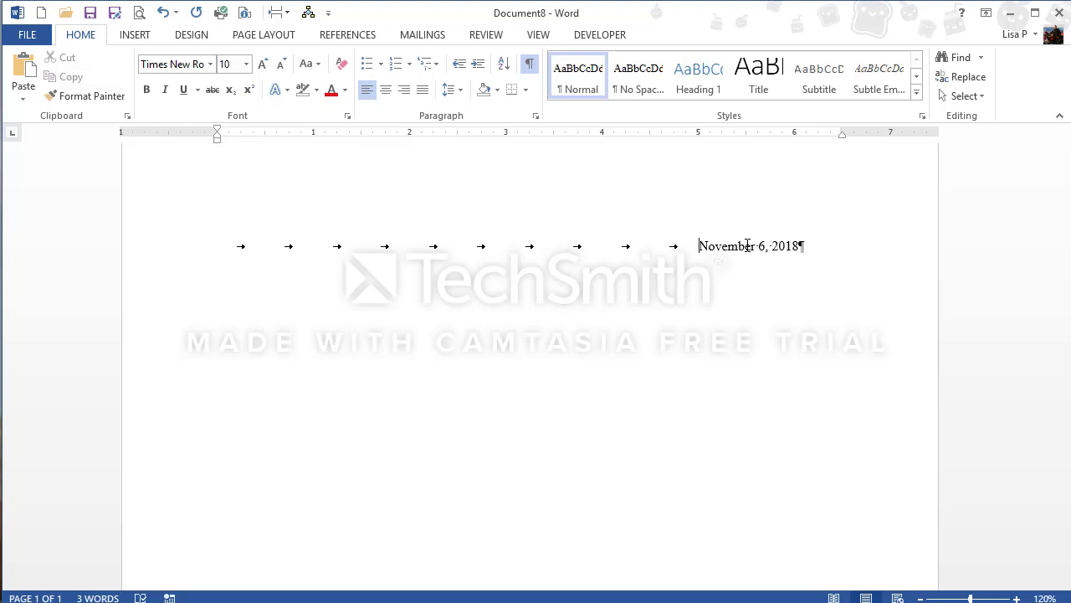
key(BackSpace)
key(BackSpace)
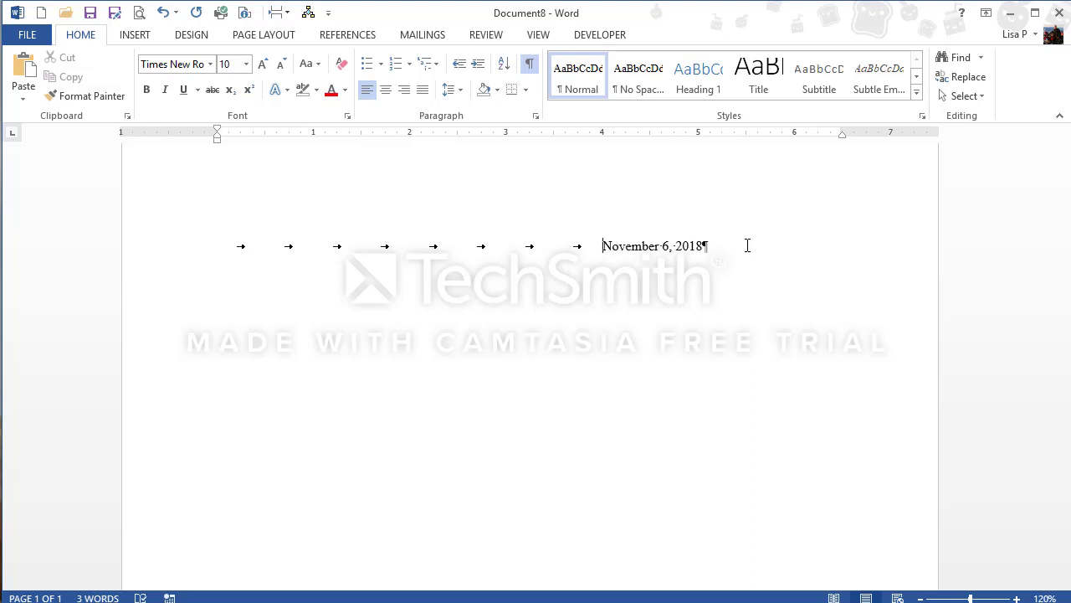
drag(600, 246, 237, 250)
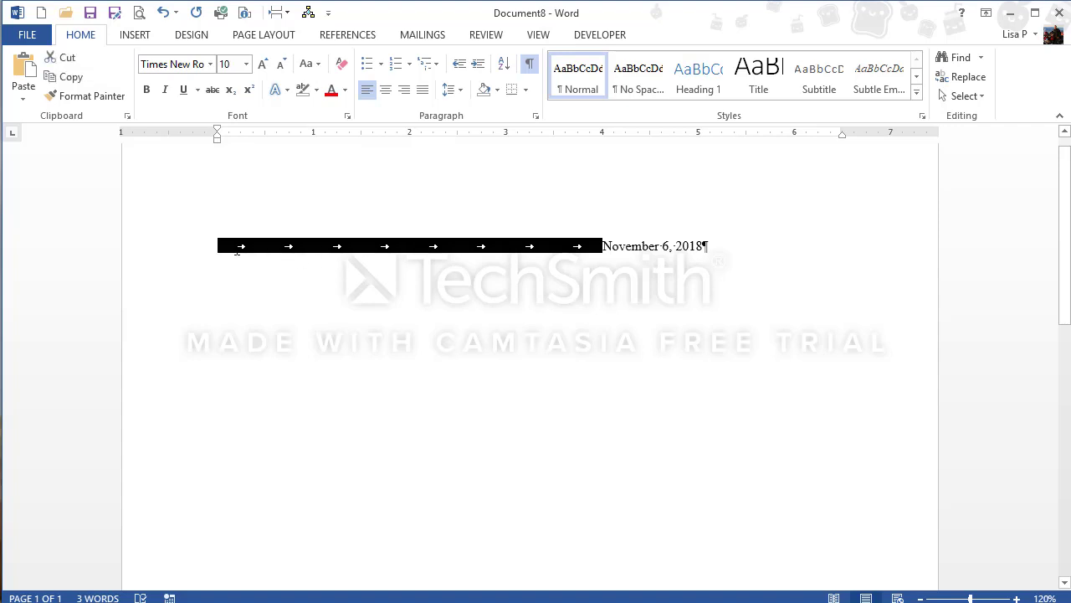
key(BackSpace)
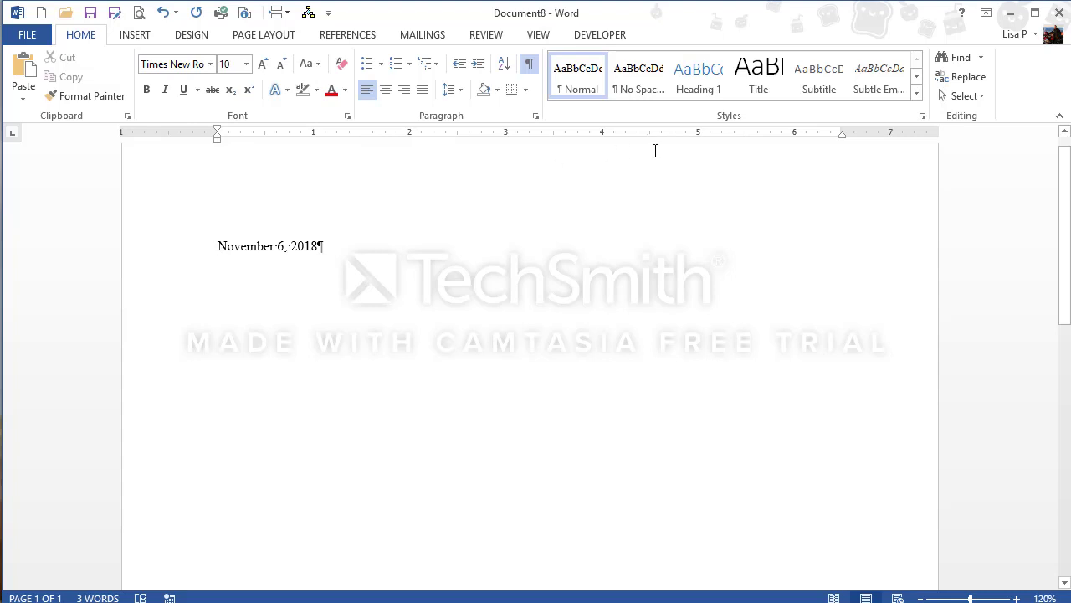
- Set a left tab stop at 5 inches and move the date to it with a single tab
click(699, 137)
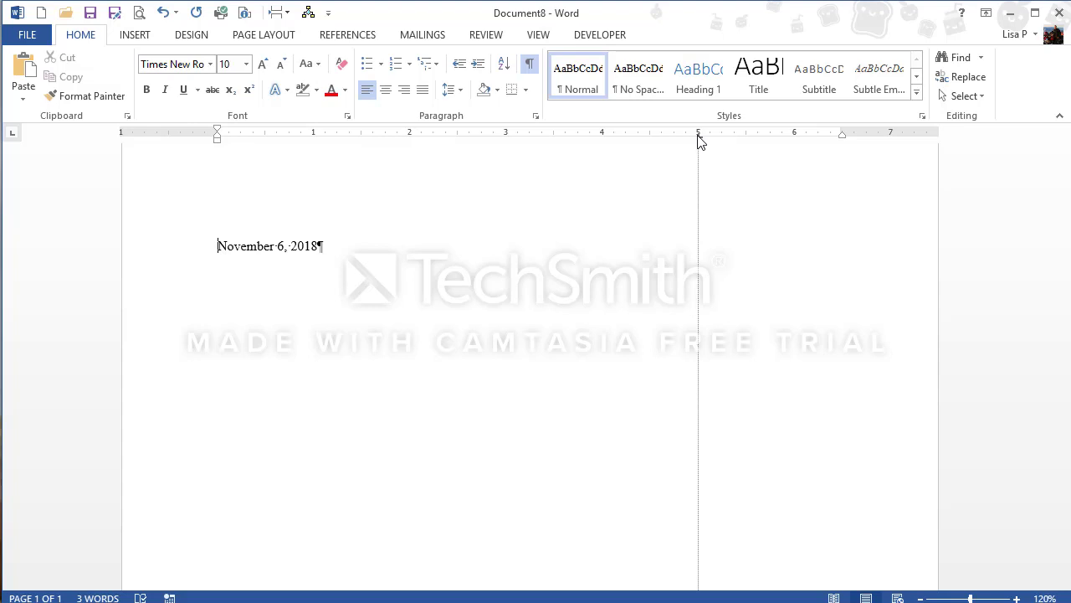
drag(701, 140, 699, 139)
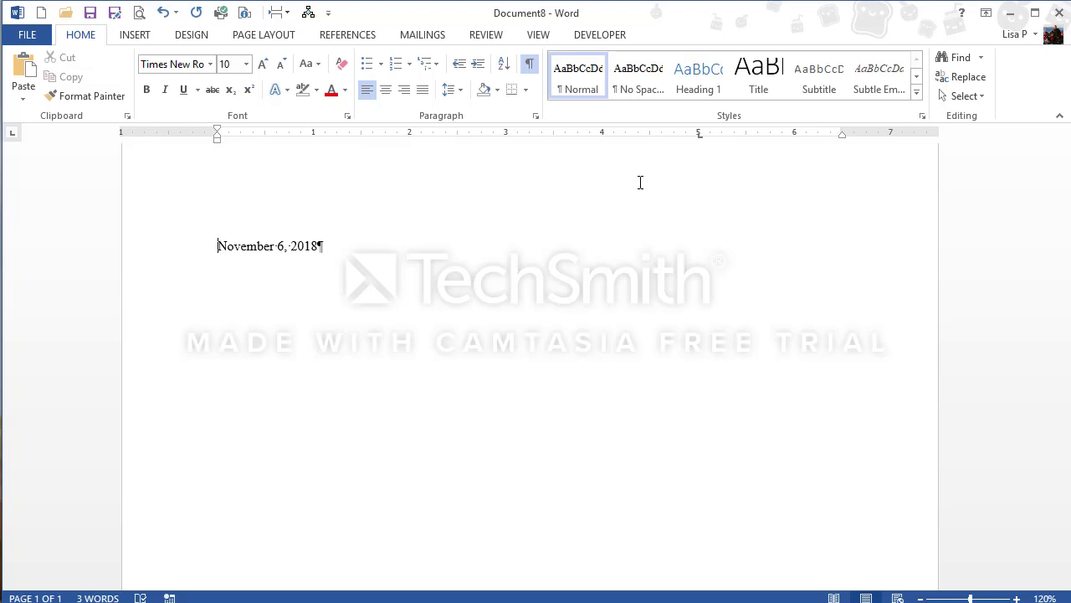
key(Tab)
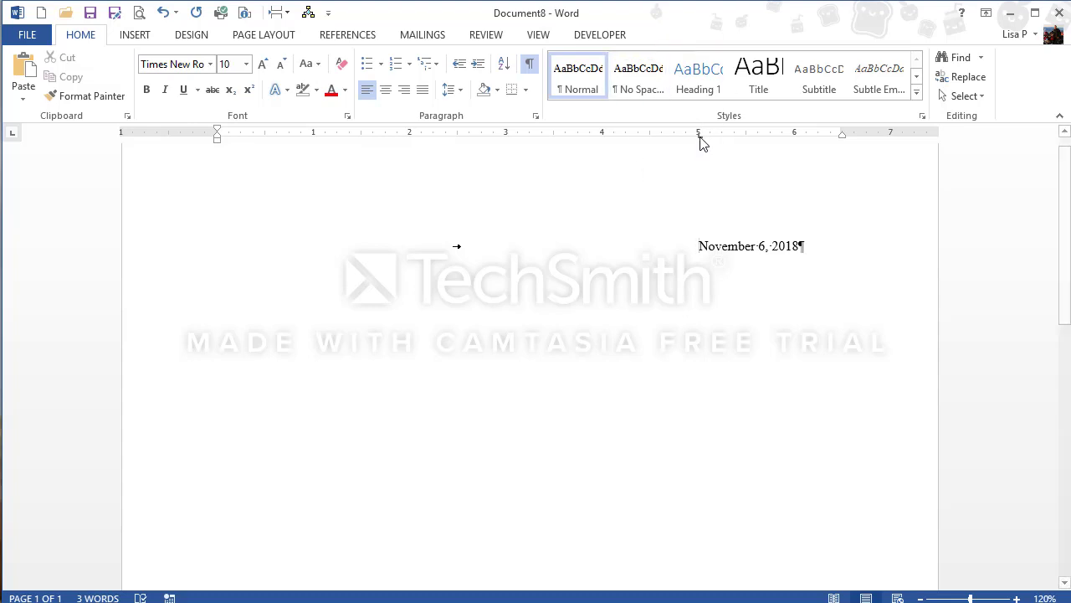
mouse_move(701, 139)
mouse_down()
mouse_move(624, 143)
mouse_move(772, 138)
mouse_move(699, 137)
mouse_up()
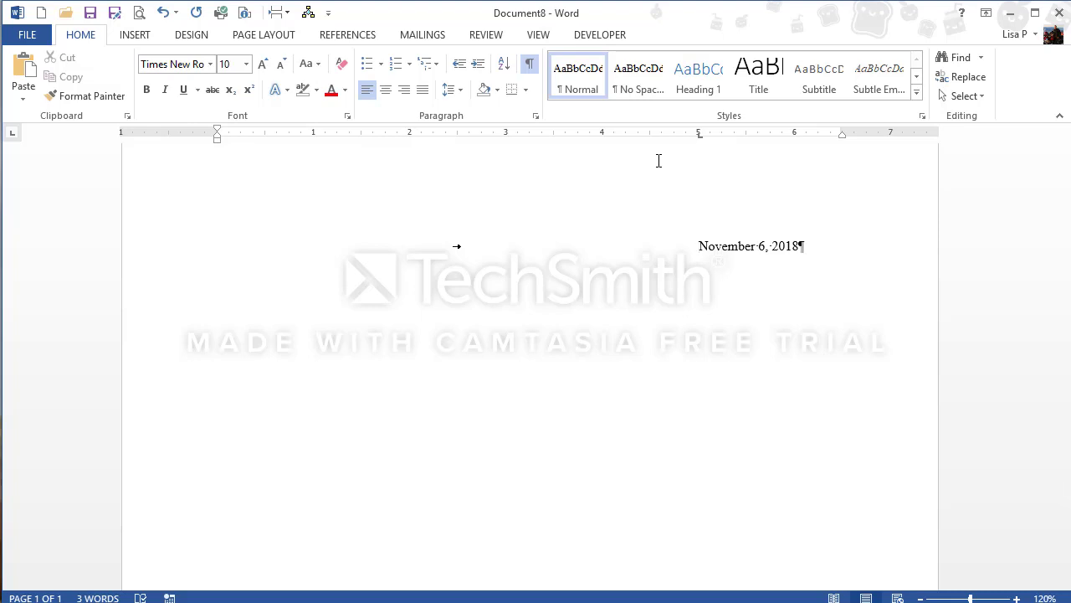
- Add a left tab stop at about 1.5 inches, insert a second tab before the date, and enter the street address at the new stop
click(366, 140)
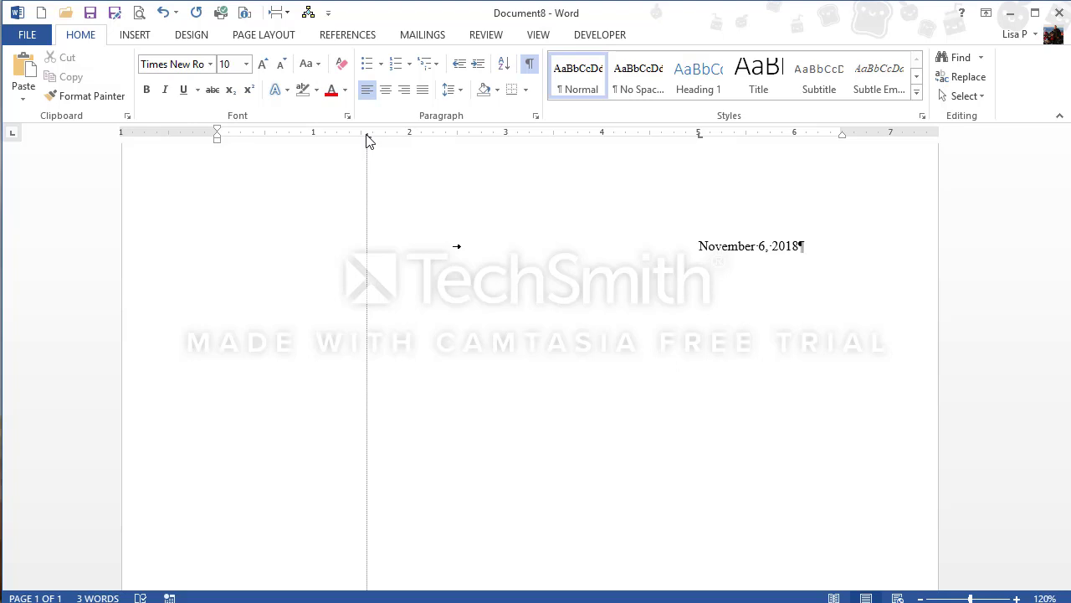
drag(367, 138, 366, 136)
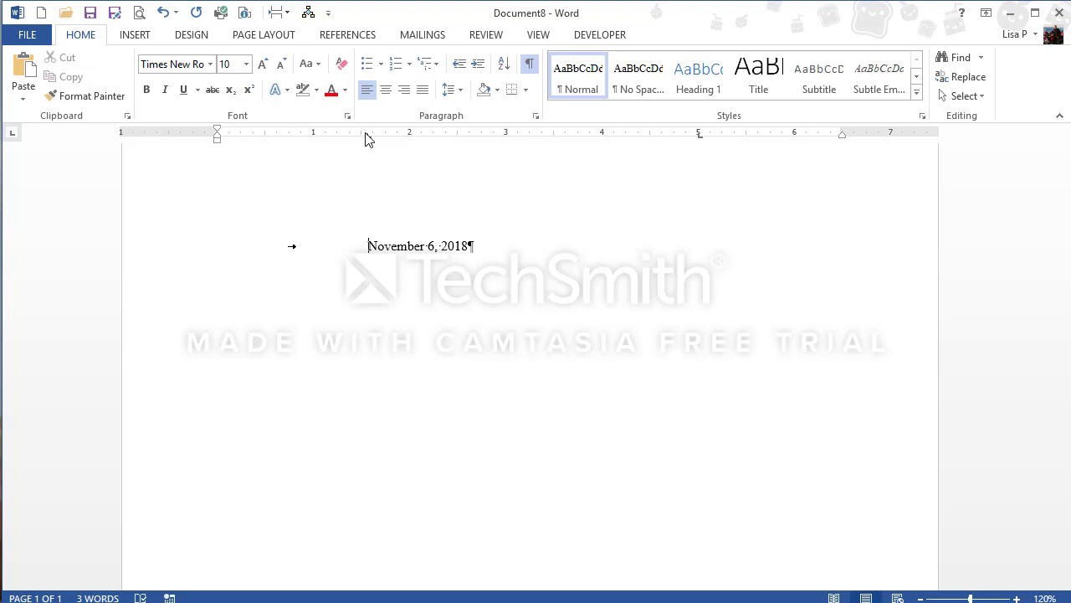
key(Tab)
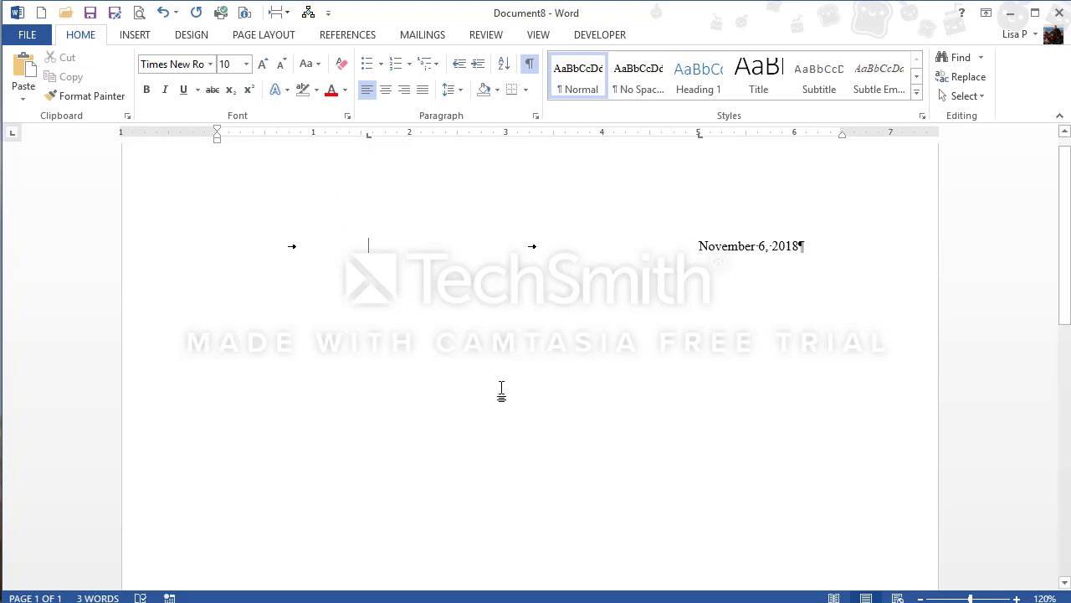
text(82 Se)
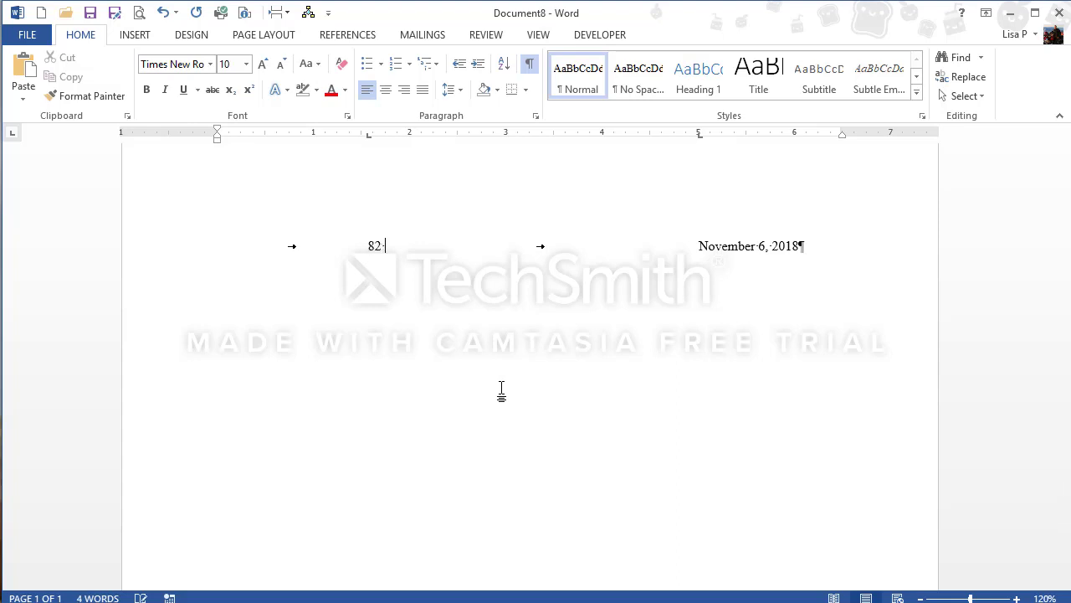
text(cond St)
- Remove the 5-inch tab stop from the date line's ruler
drag(700, 136, 702, 144)
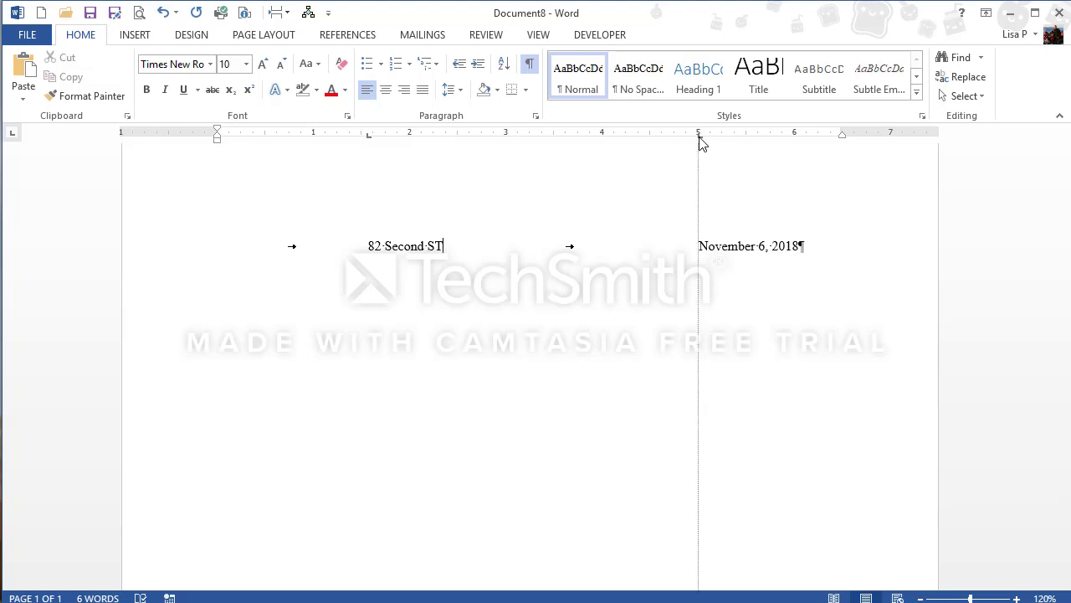
drag(701, 143, 701, 144)
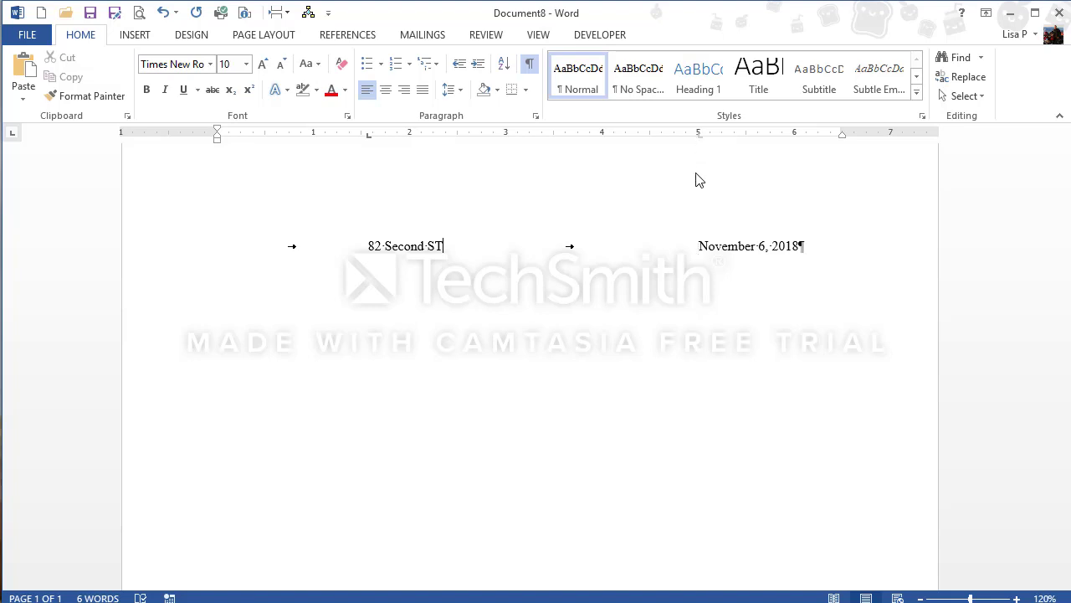